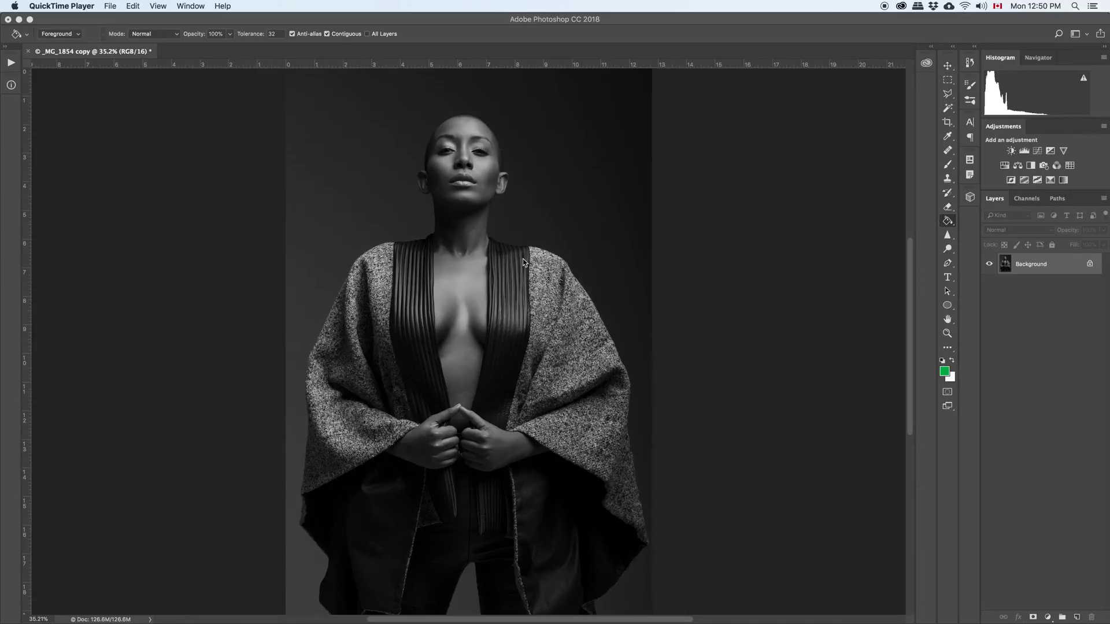
Step: Add a new empty layer above the Background and name it 'Noise'
left_click(1074, 607)
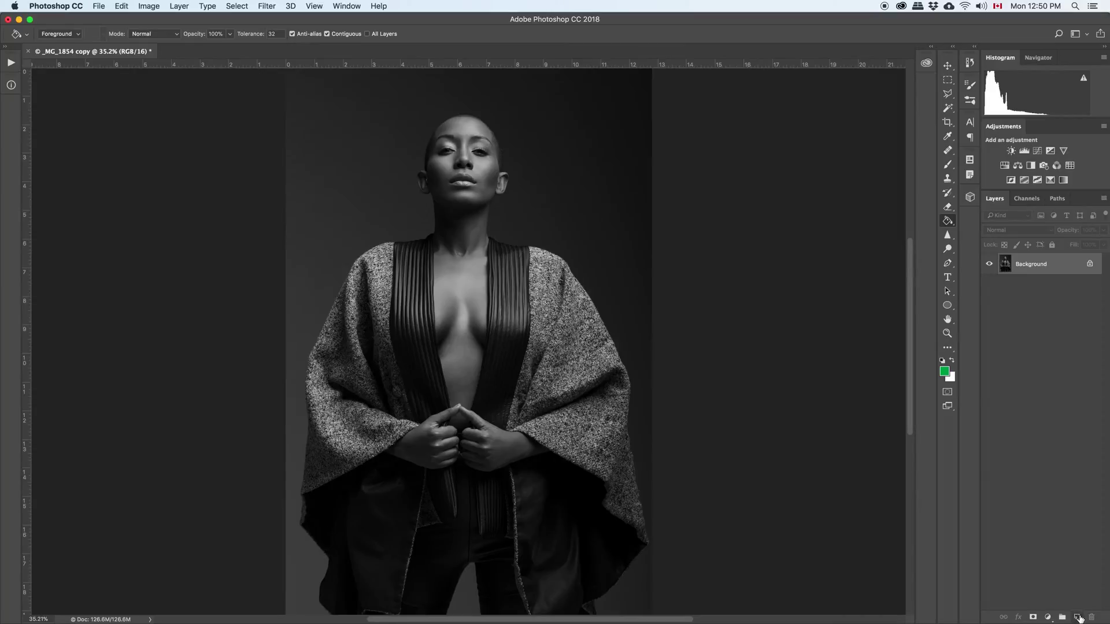
left_click(1077, 617)
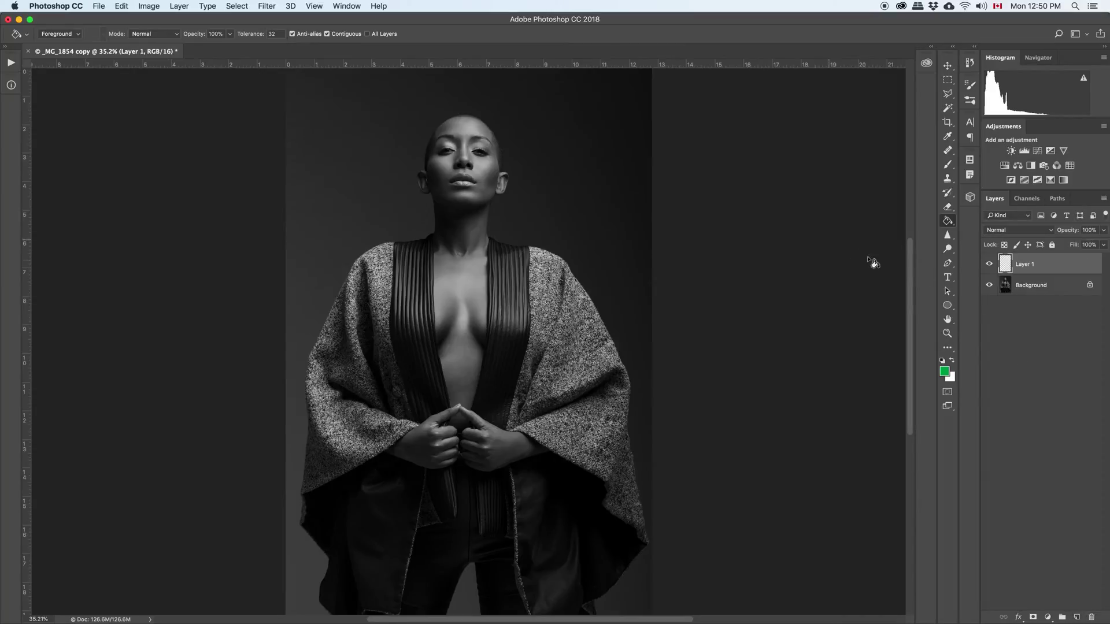
double_click(1022, 264)
type("Noise")
key("Return")
Step: Set the foreground colour to neutral grey R 128, G 128, B 128 (#808080)
left_click(944, 373)
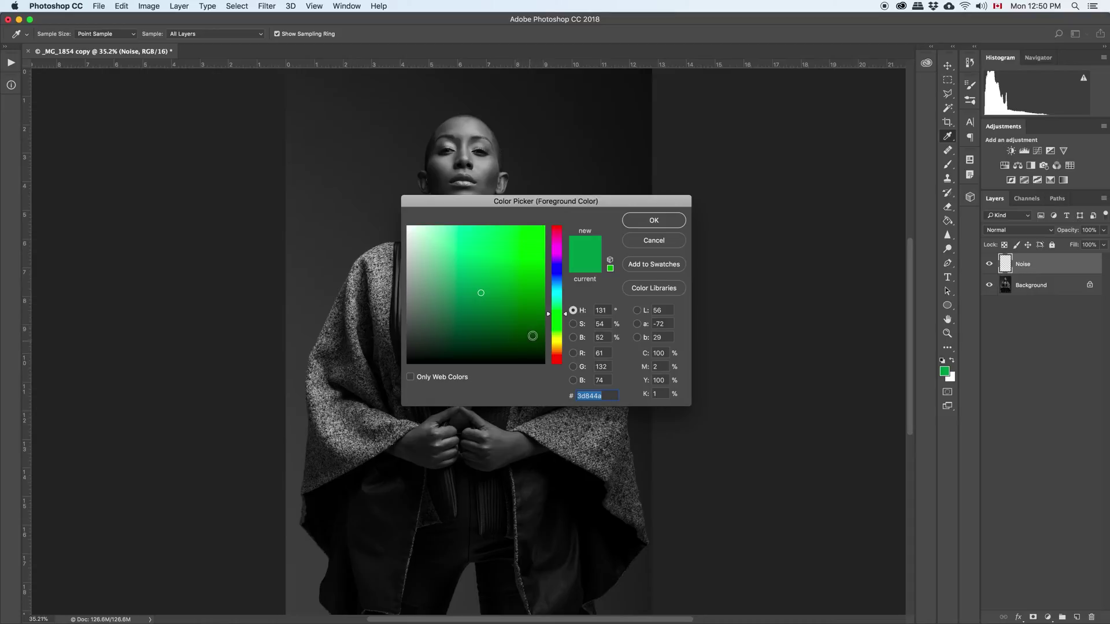
left_click(604, 352)
left_click(603, 353)
double_click(601, 354)
type("128")
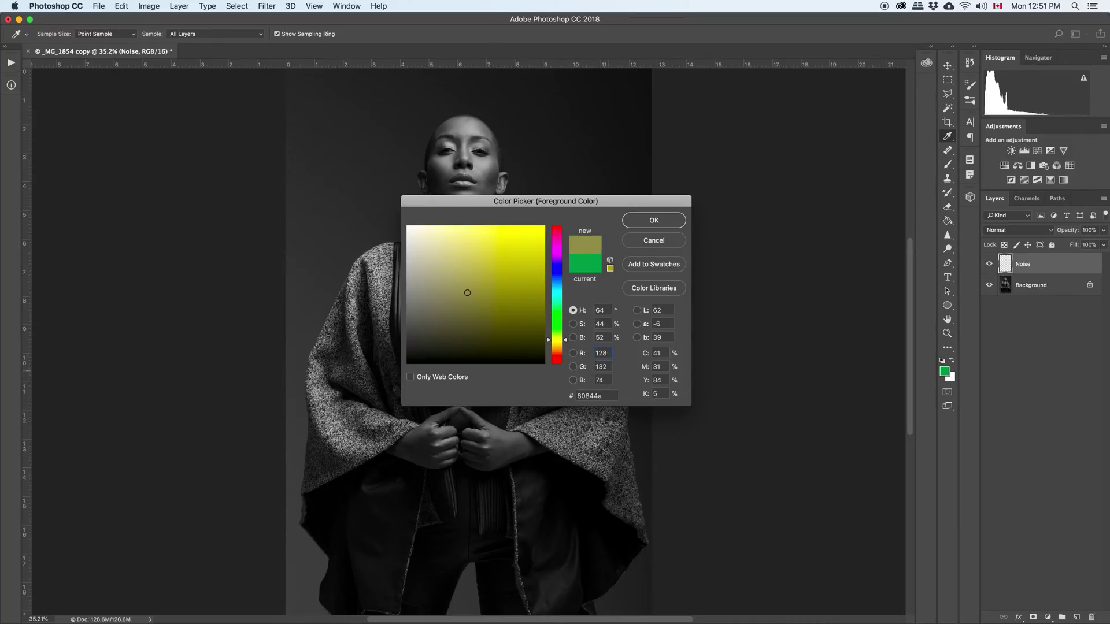
double_click(601, 366)
type("128")
key("Tab")
type("128")
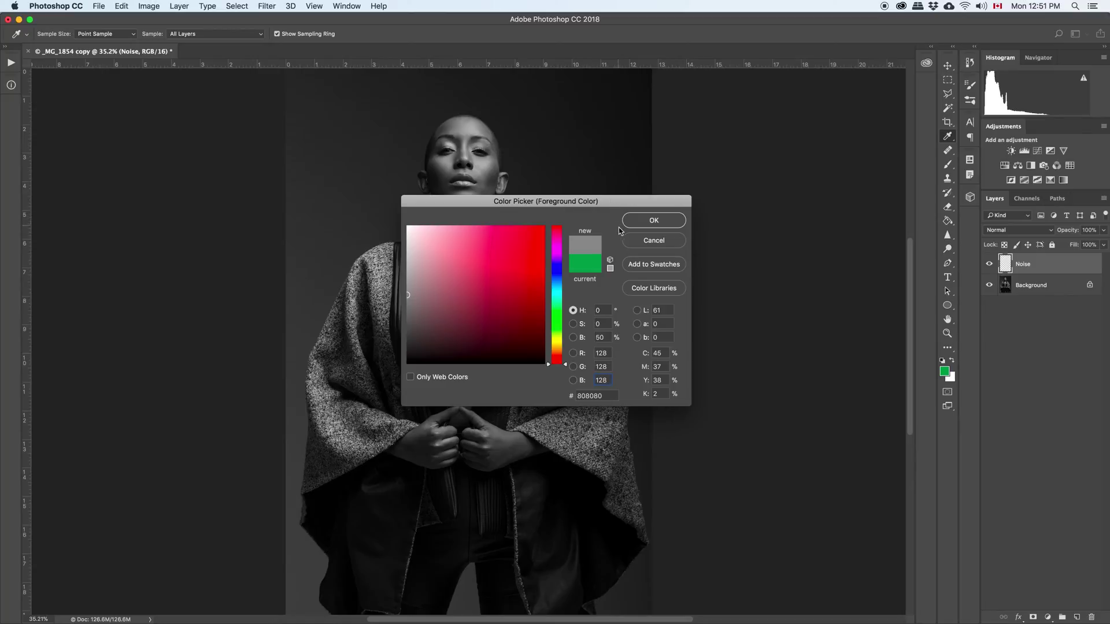
left_click(659, 224)
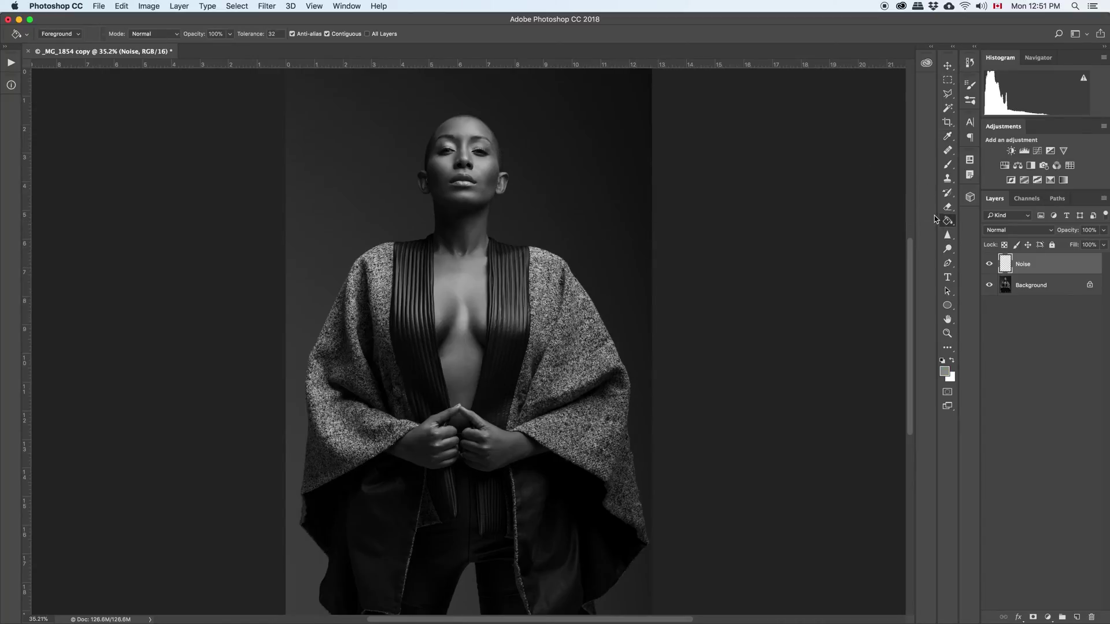
Step: Fill the Noise layer with the mid grey using the Paint Bucket Tool
right_click(948, 221)
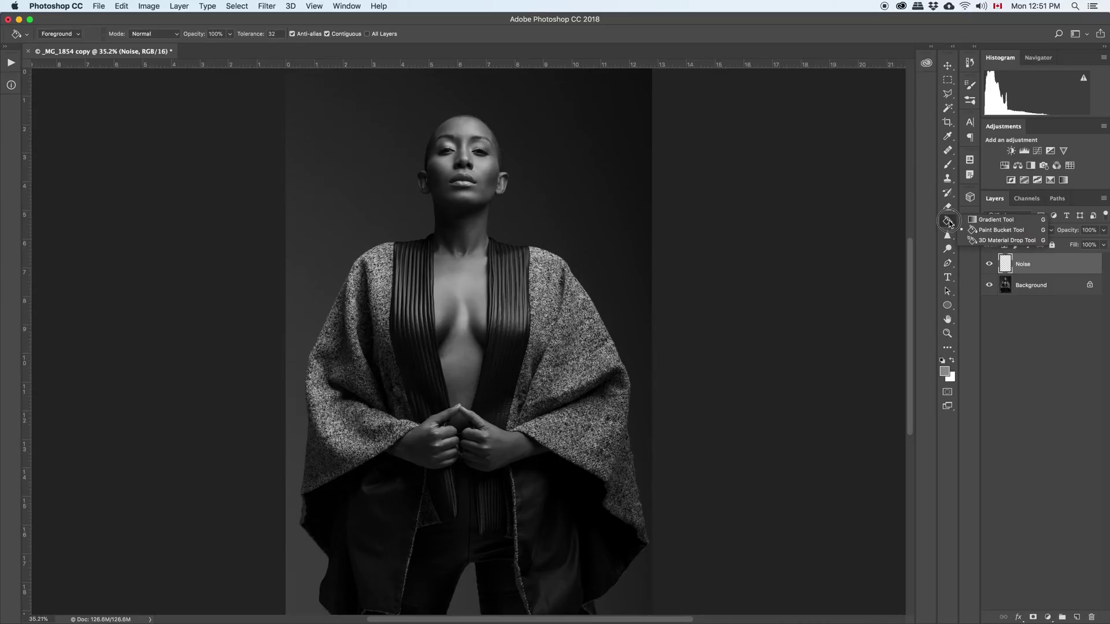
left_click(981, 231)
left_click(483, 242)
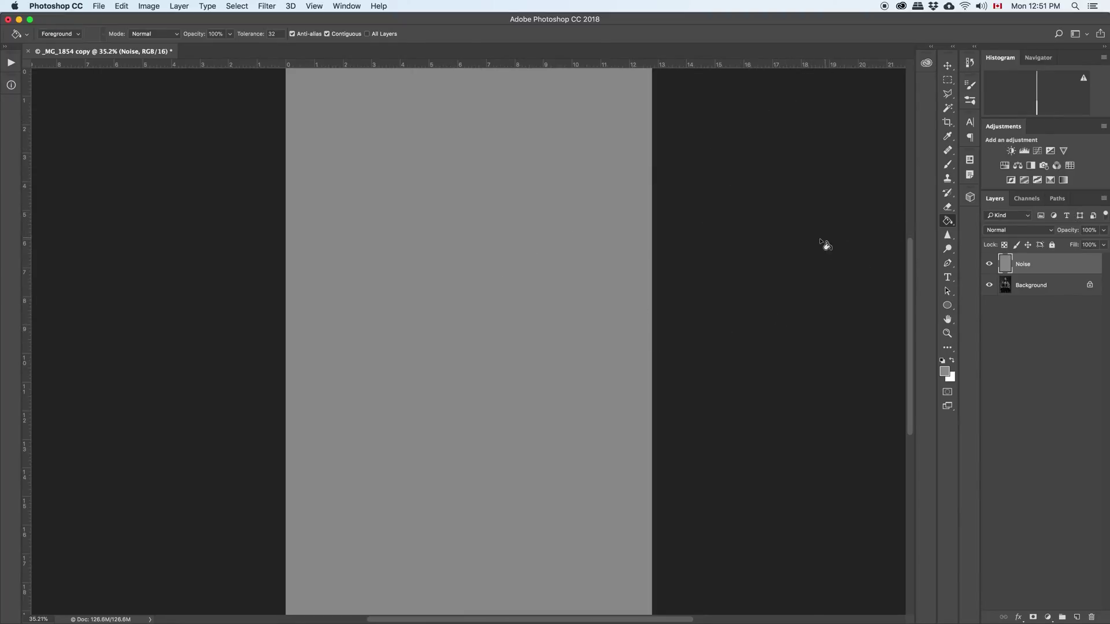
Step: Set the Noise layer's blend mode to Soft Light
left_click(1011, 231)
left_click(1000, 231)
left_click(1001, 231)
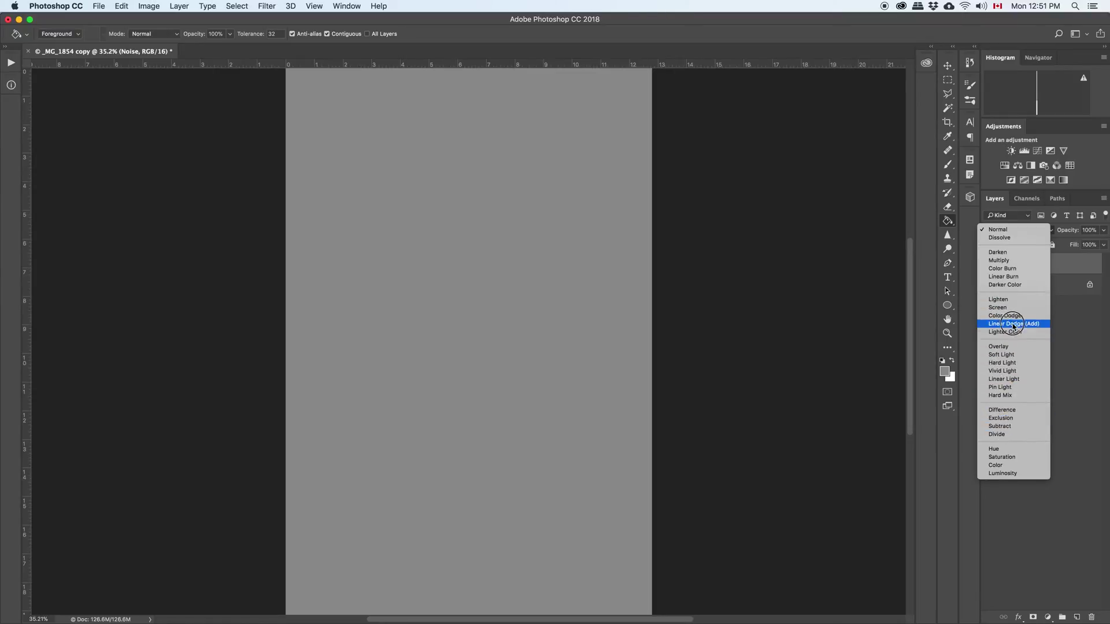
left_click(1003, 355)
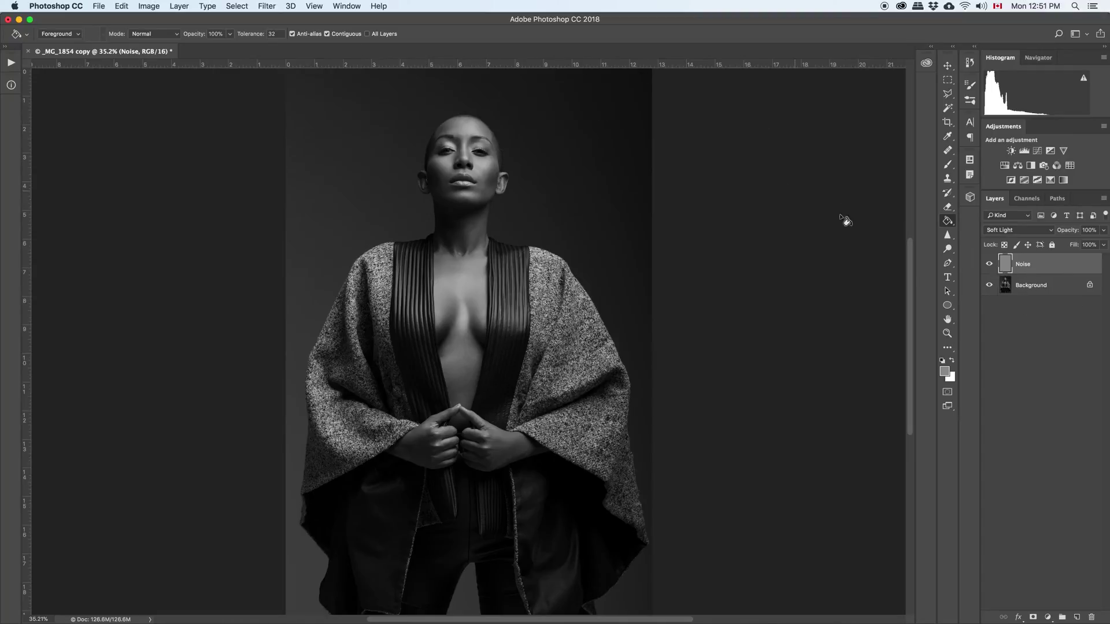
Step: Convert the grey Soft Light Noise layer into a Smart Object
right_click(1028, 264)
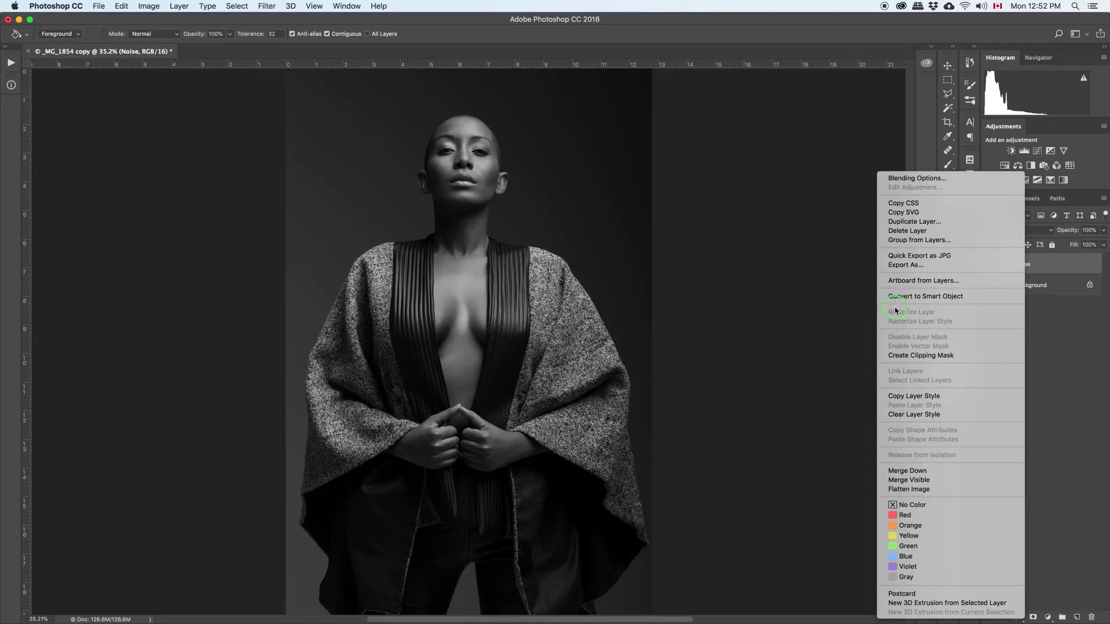
left_click(927, 296)
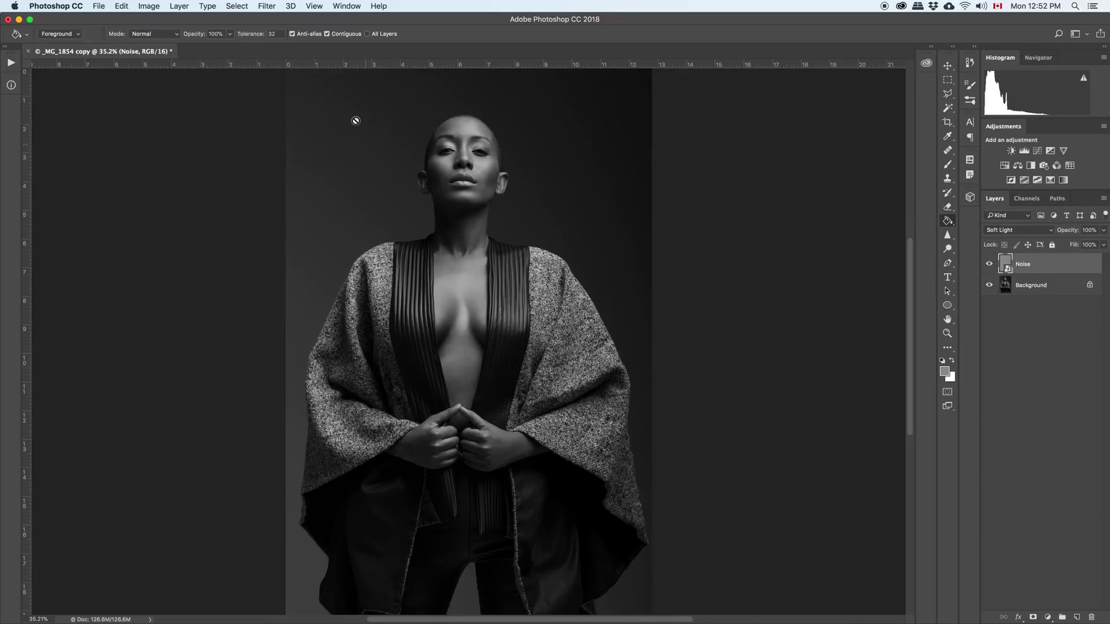
Step: Apply Add Noise to the Noise smart object: Amount 28.33%, Gaussian, Monochromatic
left_click(267, 7)
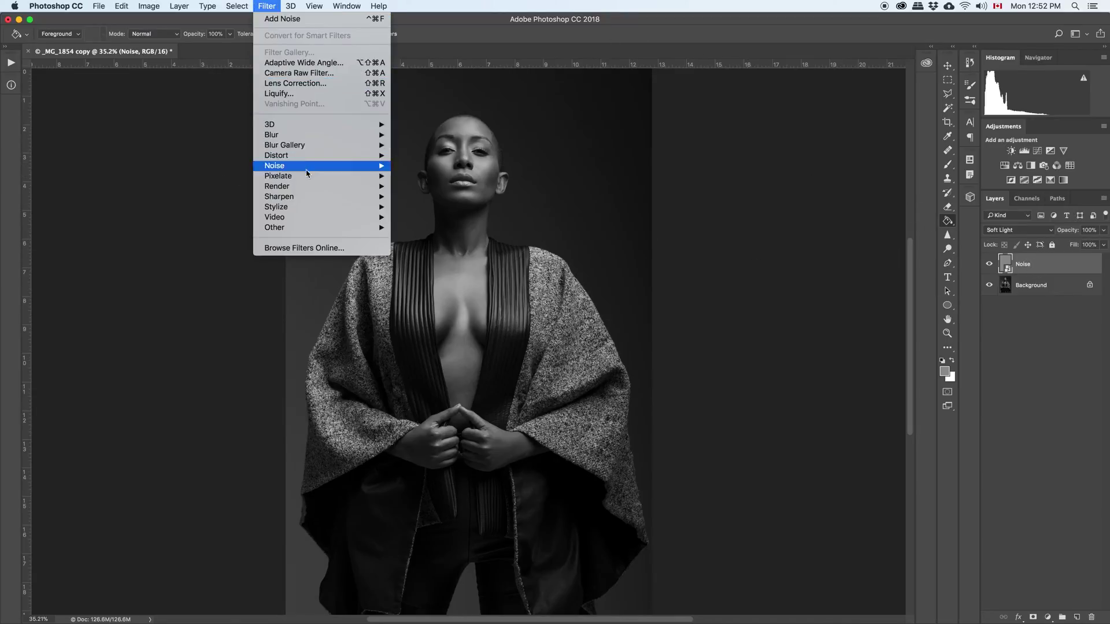
mouse_move(304, 166)
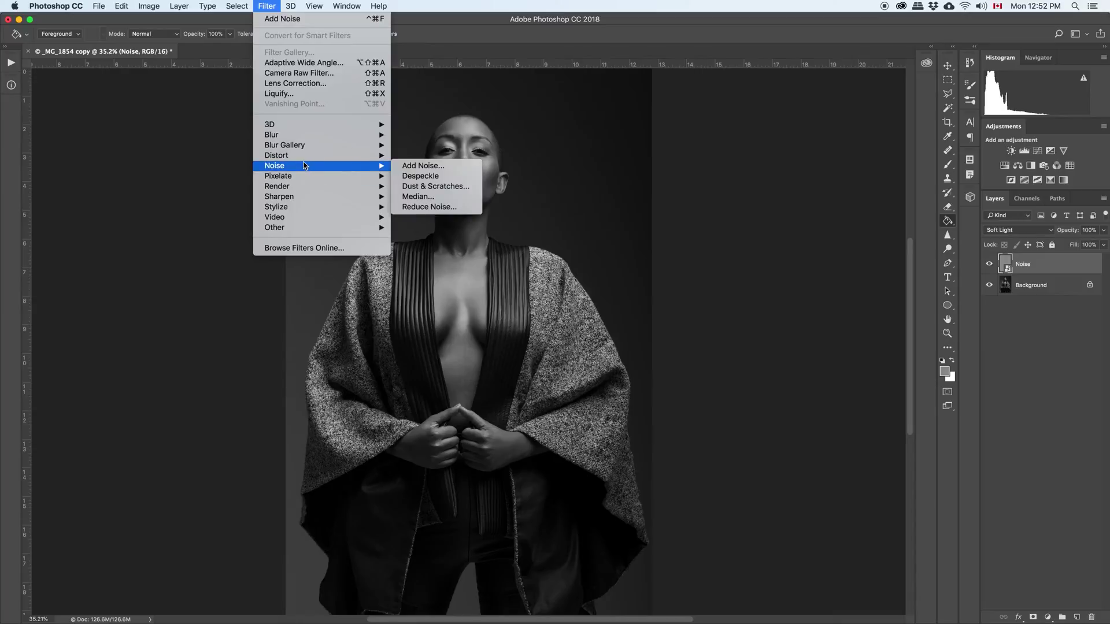
left_click(422, 166)
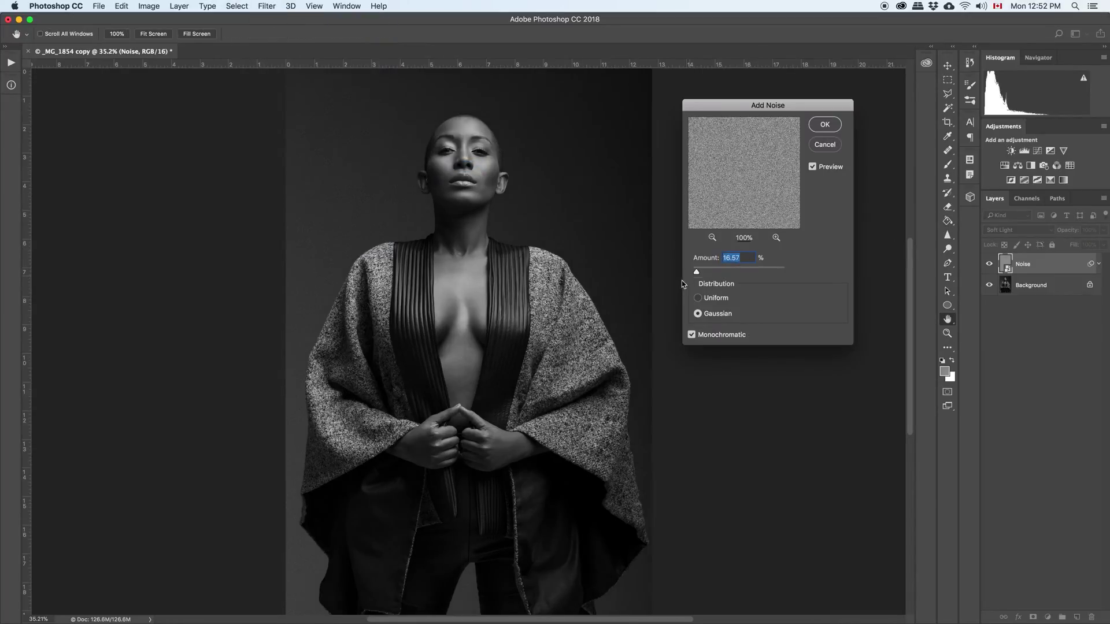
mouse_move(696, 272)
left_mouse_down()
mouse_move(724, 275)
mouse_move(704, 273)
left_mouse_up()
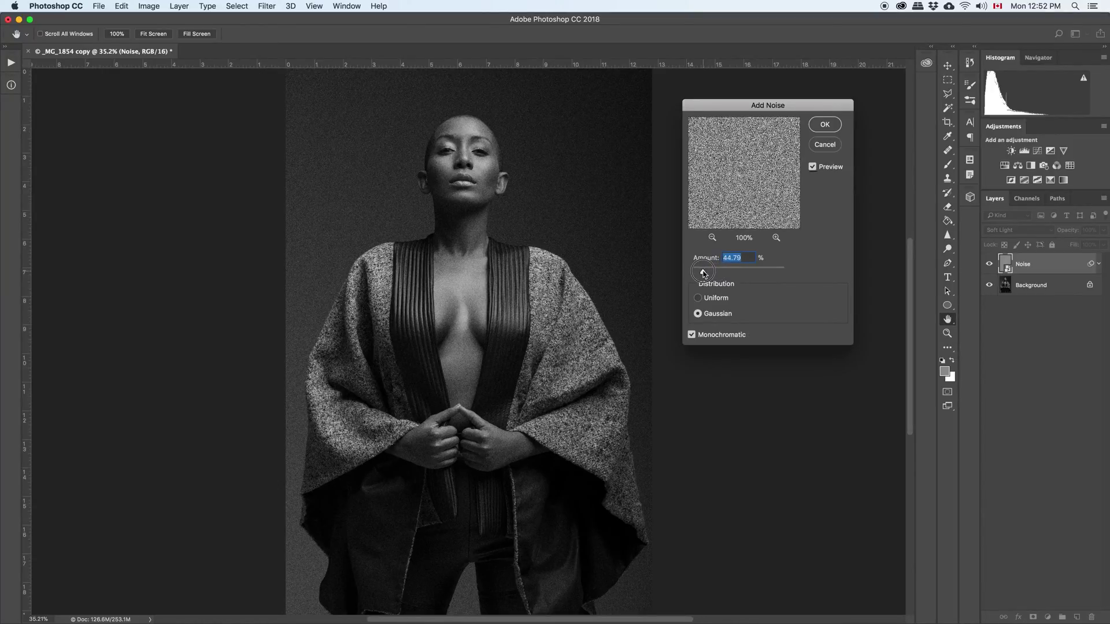
left_click_drag(704, 274, 701, 274)
left_click_drag(707, 270, 696, 278)
left_click(691, 336)
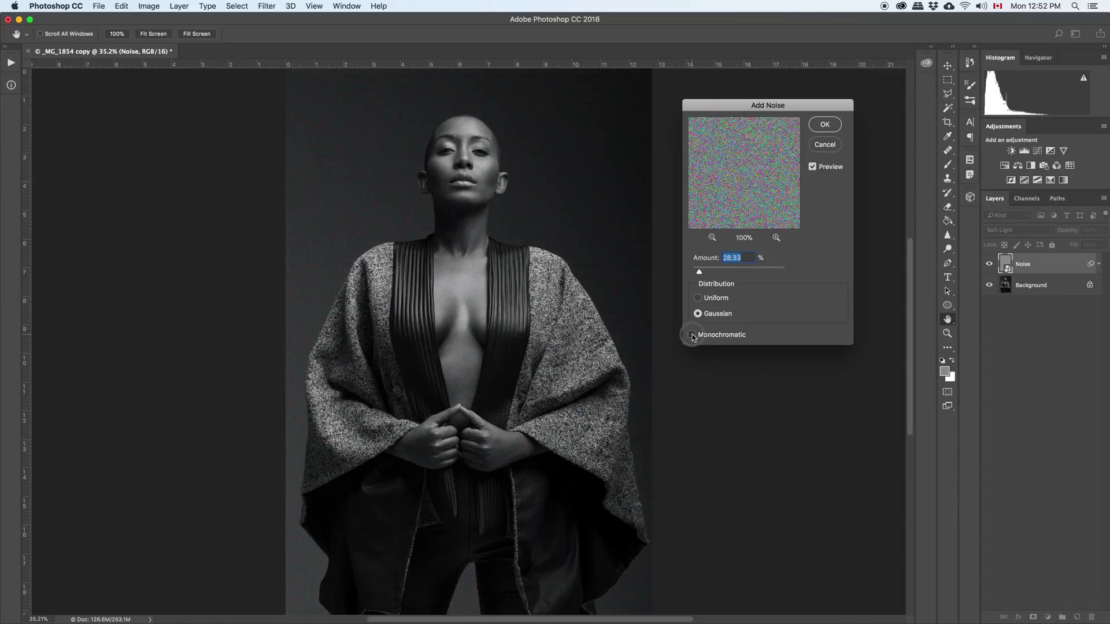
left_click(691, 335)
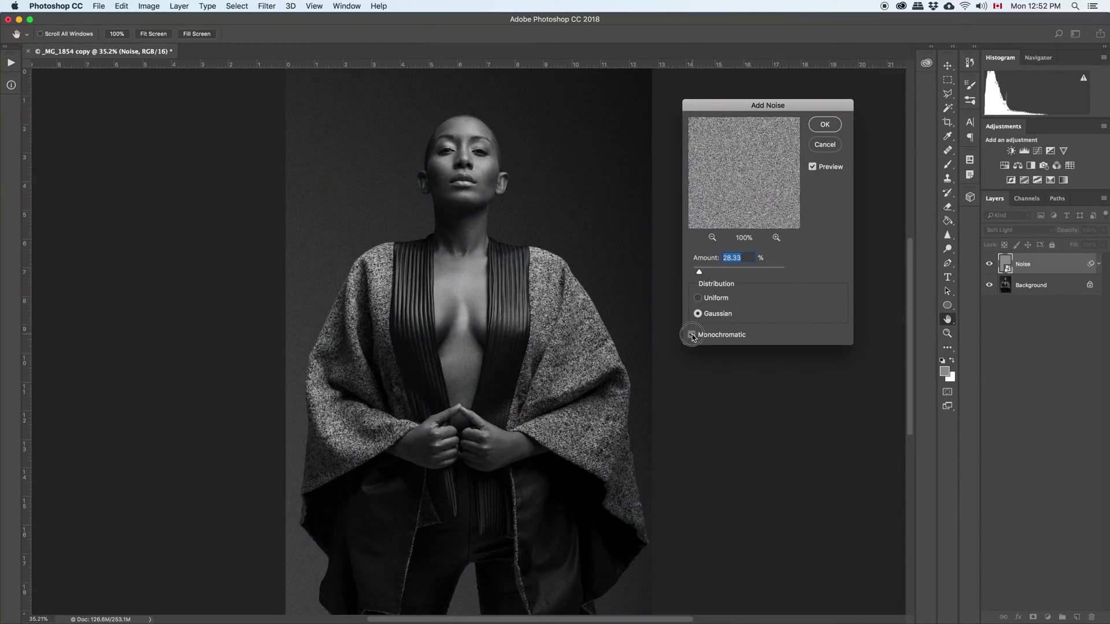
left_click(691, 335)
left_click(828, 132)
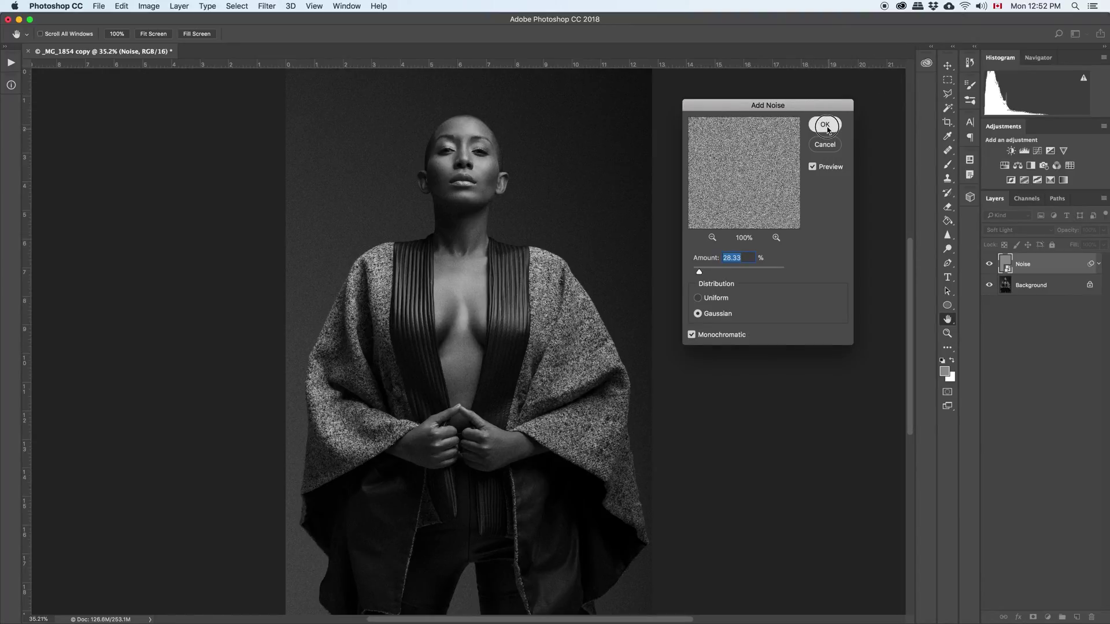
left_click(825, 125)
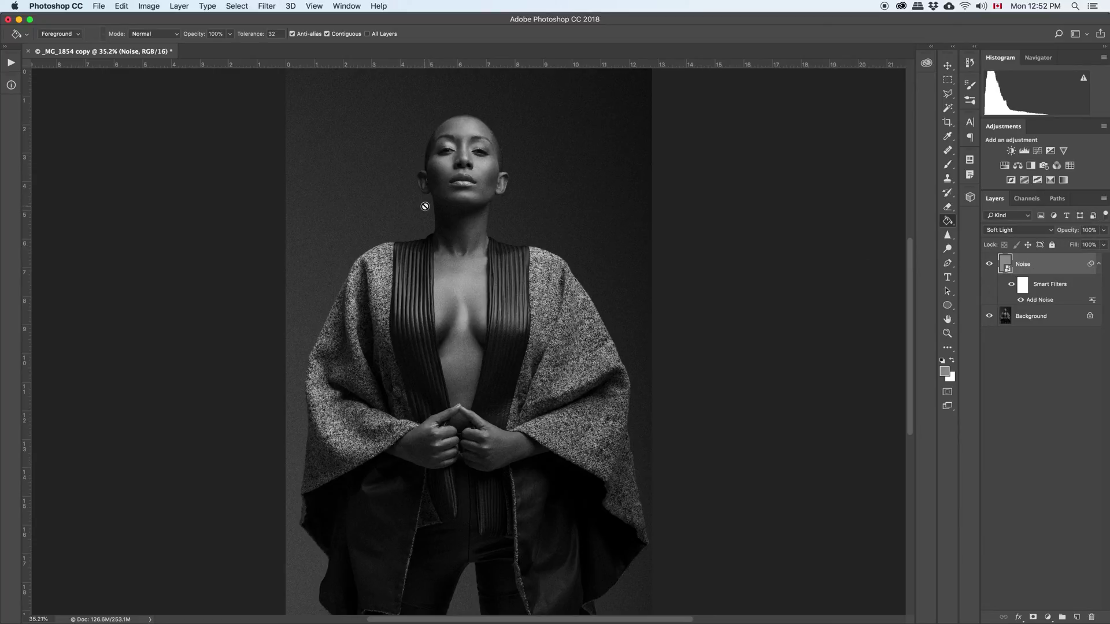
Step: Try a lower Noise layer opacity, then change the Add Noise Amount to 25.98%
mouse_move(1101, 230)
left_mouse_down()
mouse_move(1100, 242)
mouse_move(1066, 246)
mouse_move(1104, 244)
left_mouse_up()
left_click(1044, 305)
double_click(1041, 299)
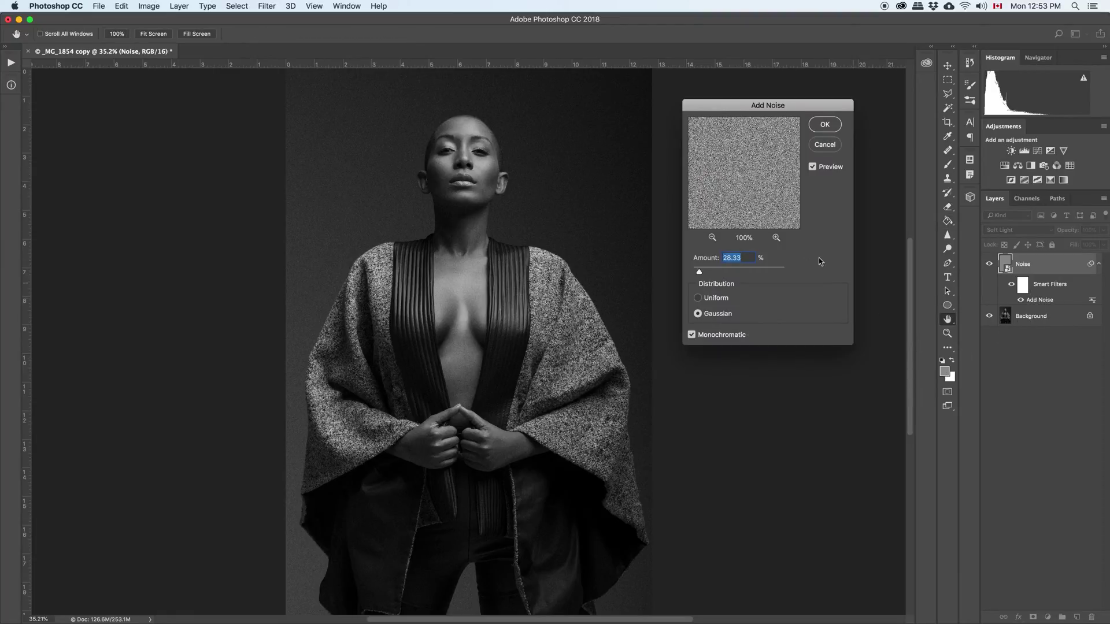
left_click_drag(699, 272, 699, 274)
left_click(828, 127)
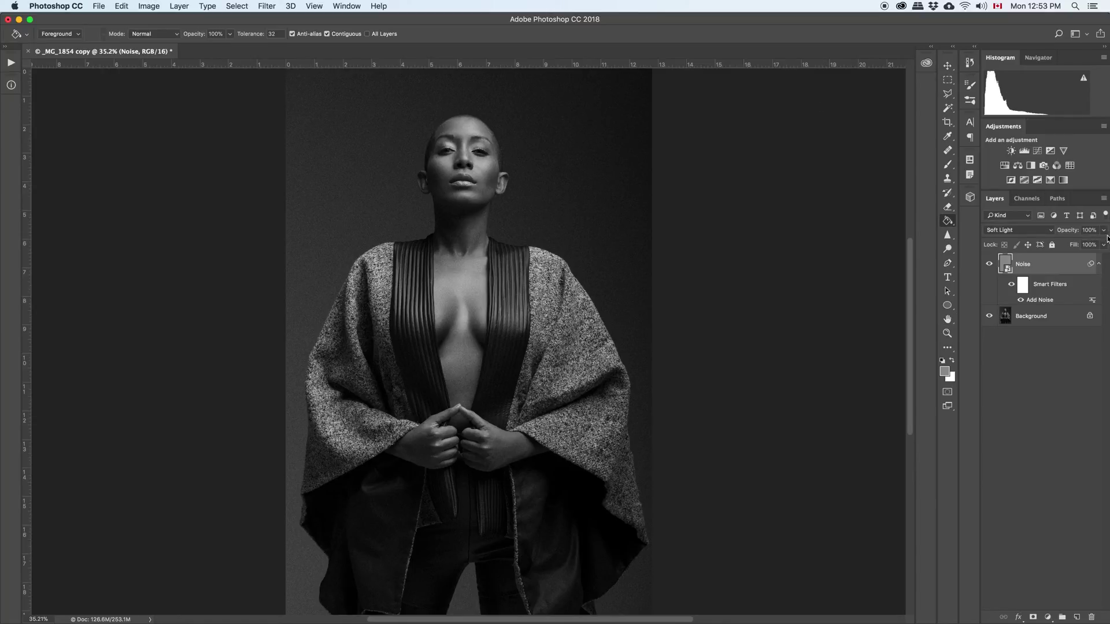
Step: Try the Noise layer's opacity at about 21% and back near full, then delete the layer
left_click(1103, 230)
mouse_move(1104, 242)
left_mouse_down()
mouse_move(1061, 246)
mouse_move(1083, 249)
left_mouse_up()
left_click_drag(1082, 243, 1100, 244)
left_click(1057, 273)
key("BackSpace")
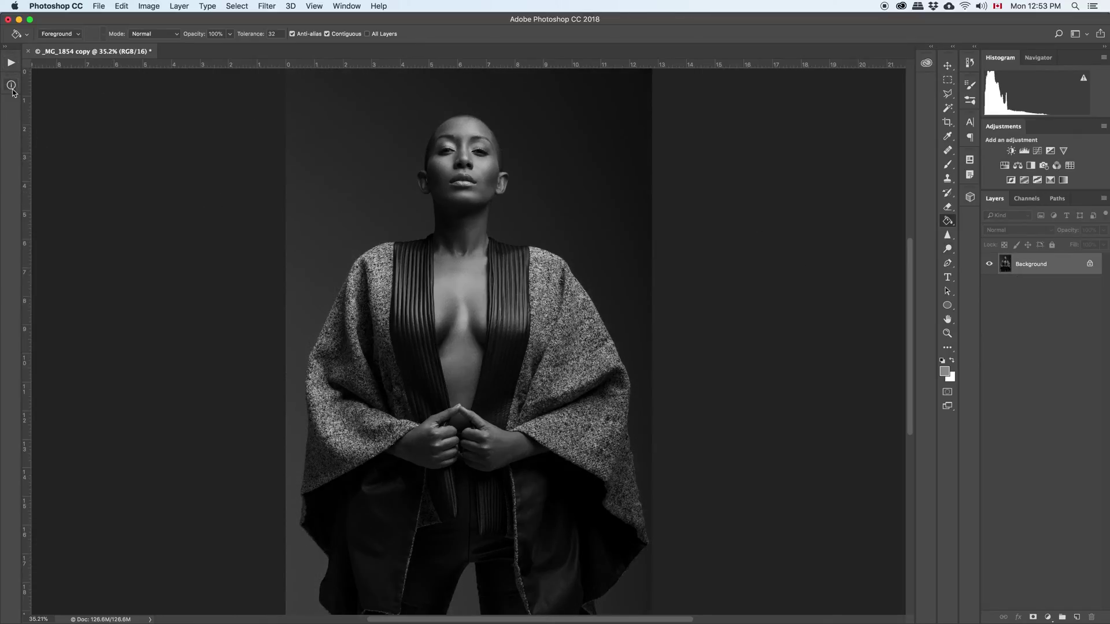
Step: Open the Actions panel showing the recorded noise action set, browsing its options and Window menu
left_click(10, 67)
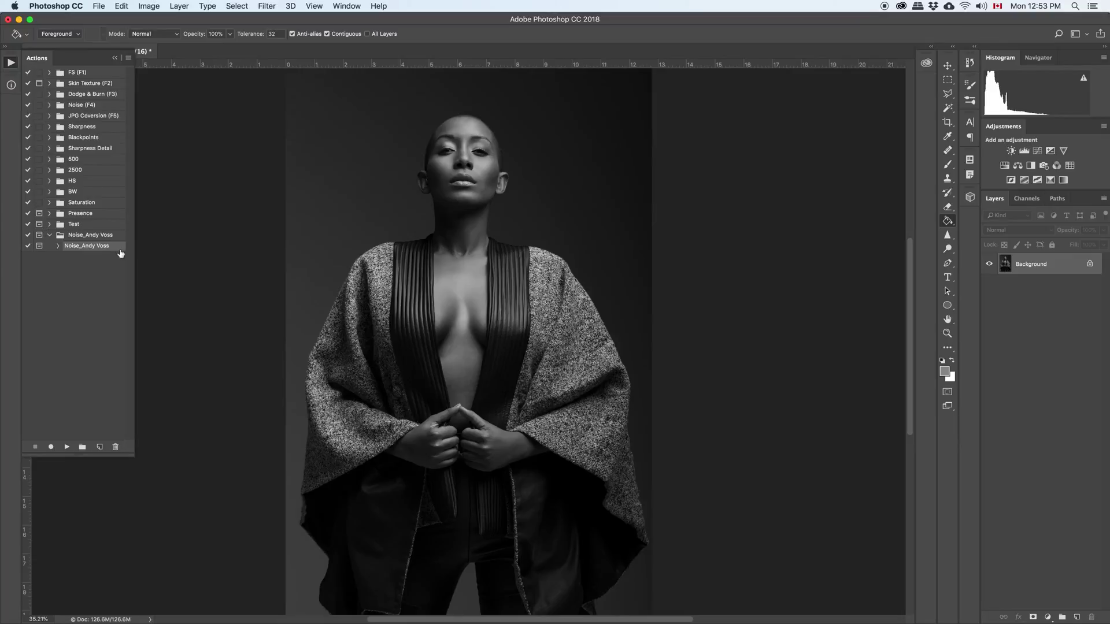
left_click(128, 59)
left_click(37, 56)
left_click(347, 6)
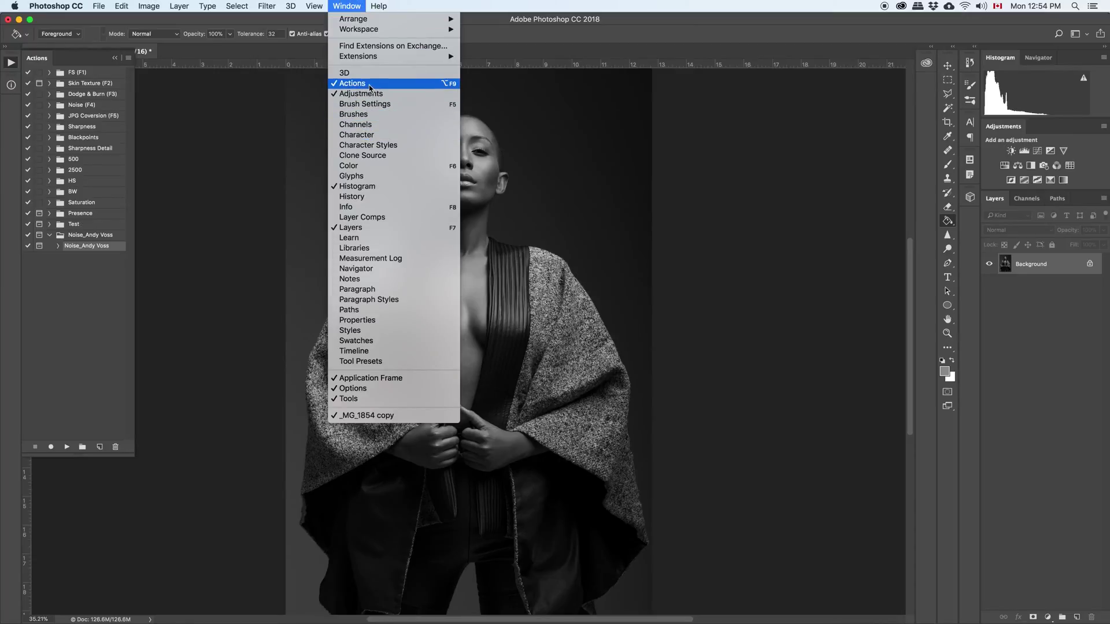
left_click(77, 177)
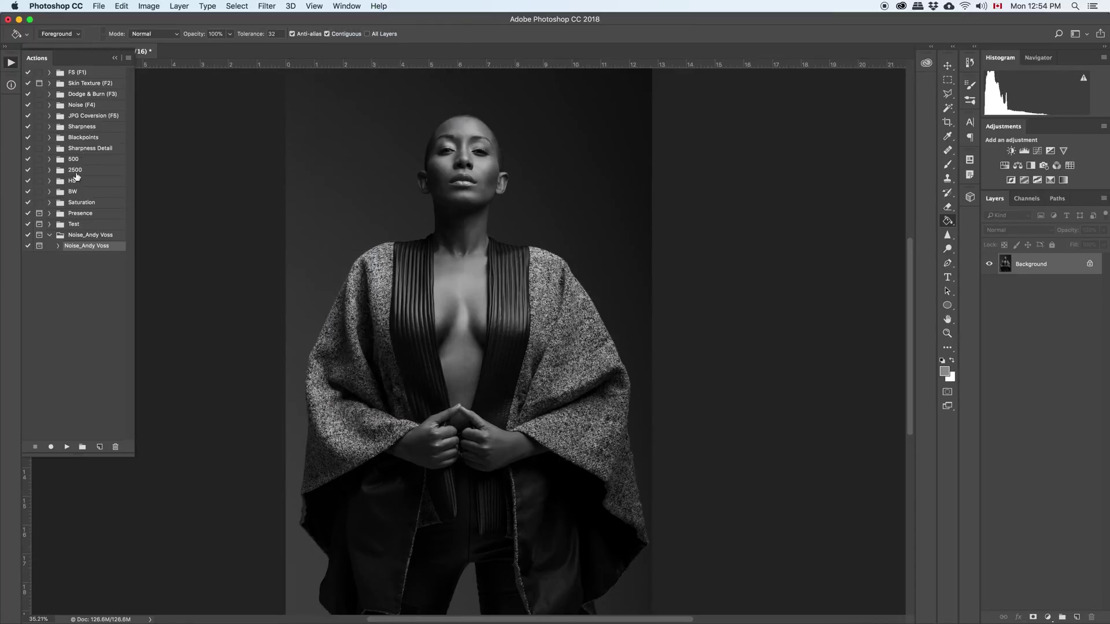
left_click(127, 58)
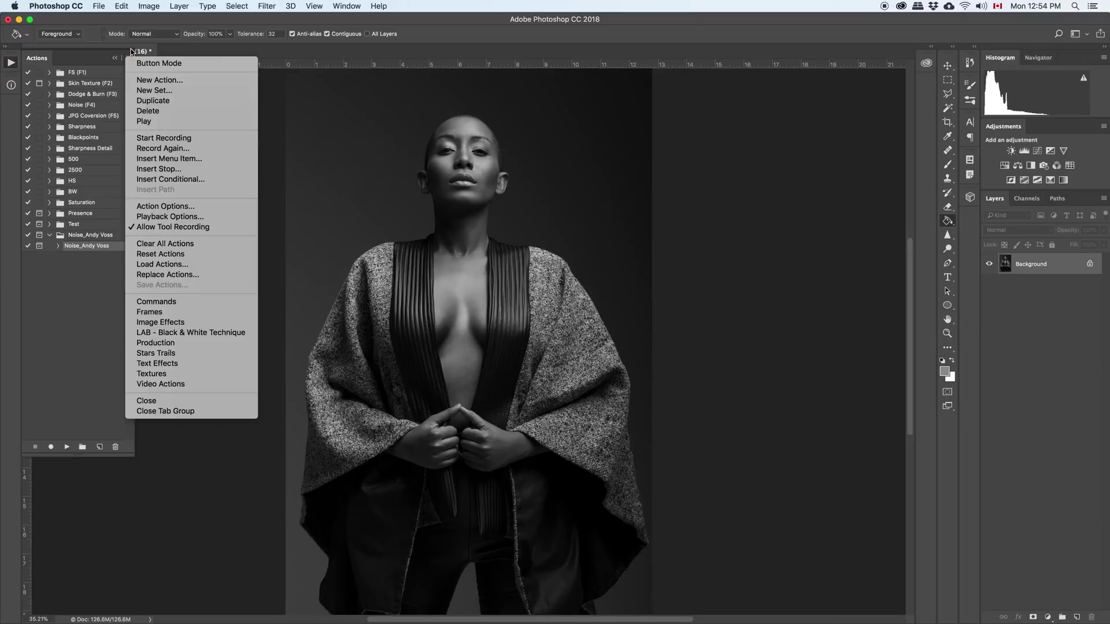
left_click(127, 58)
left_click(127, 58)
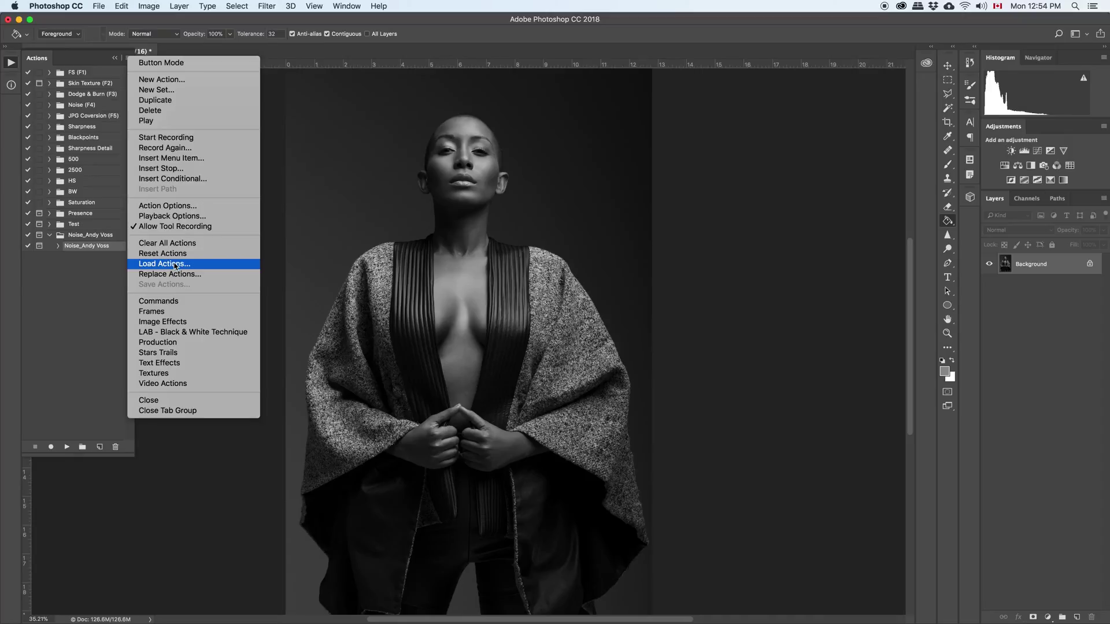
left_click(80, 300)
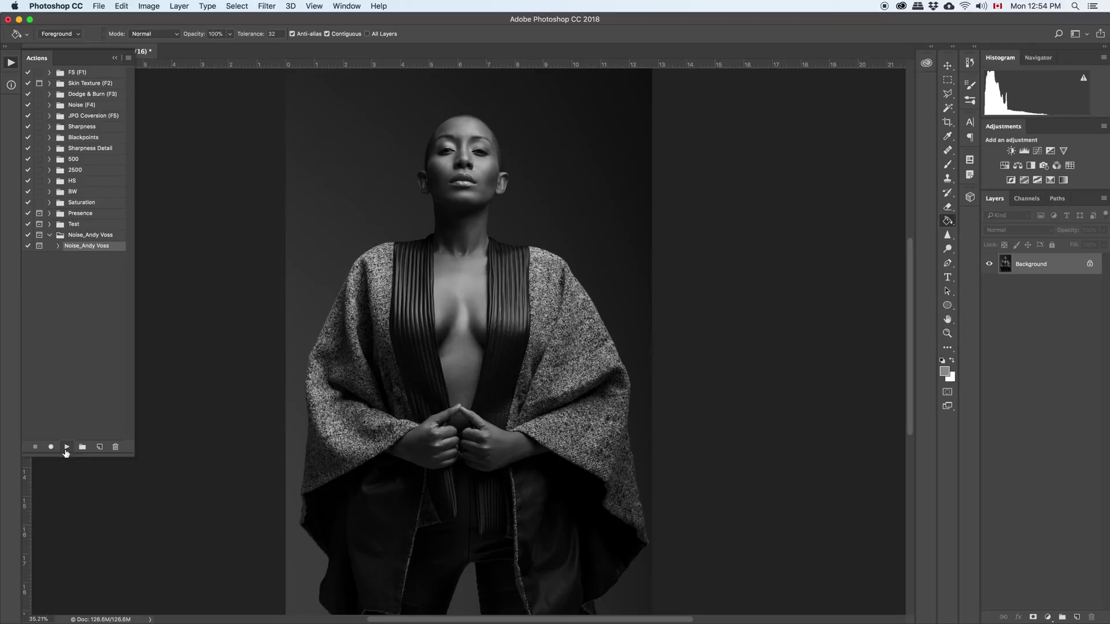
Step: Play the recorded noise action, setting the Add Noise Amount to 18.92% when prompted
left_click(68, 446)
left_click_drag(701, 273, 697, 274)
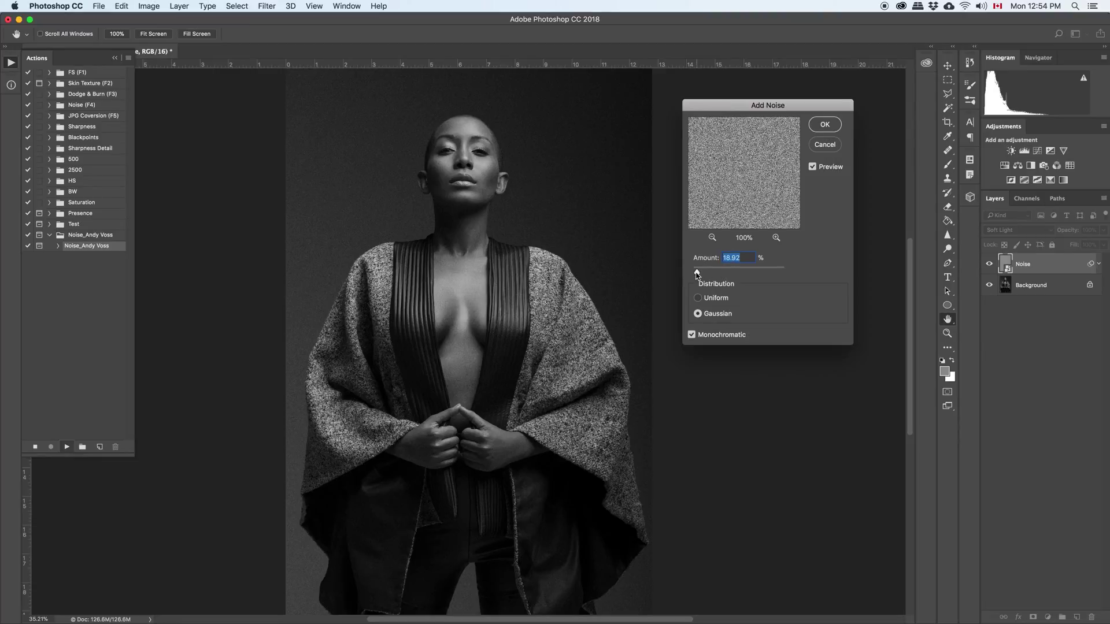
left_click(825, 124)
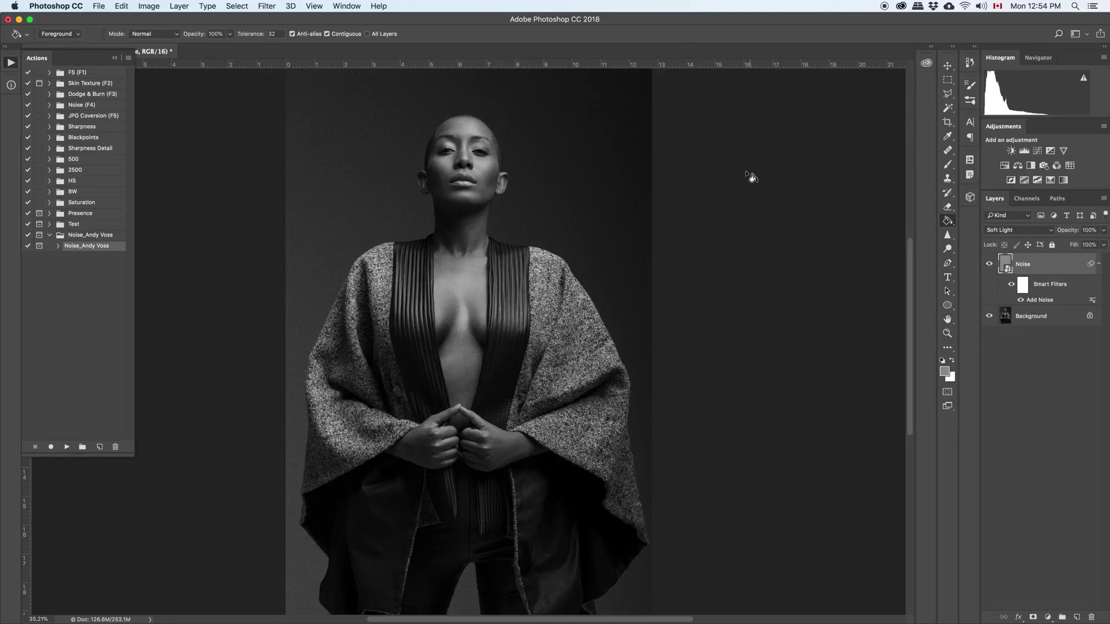